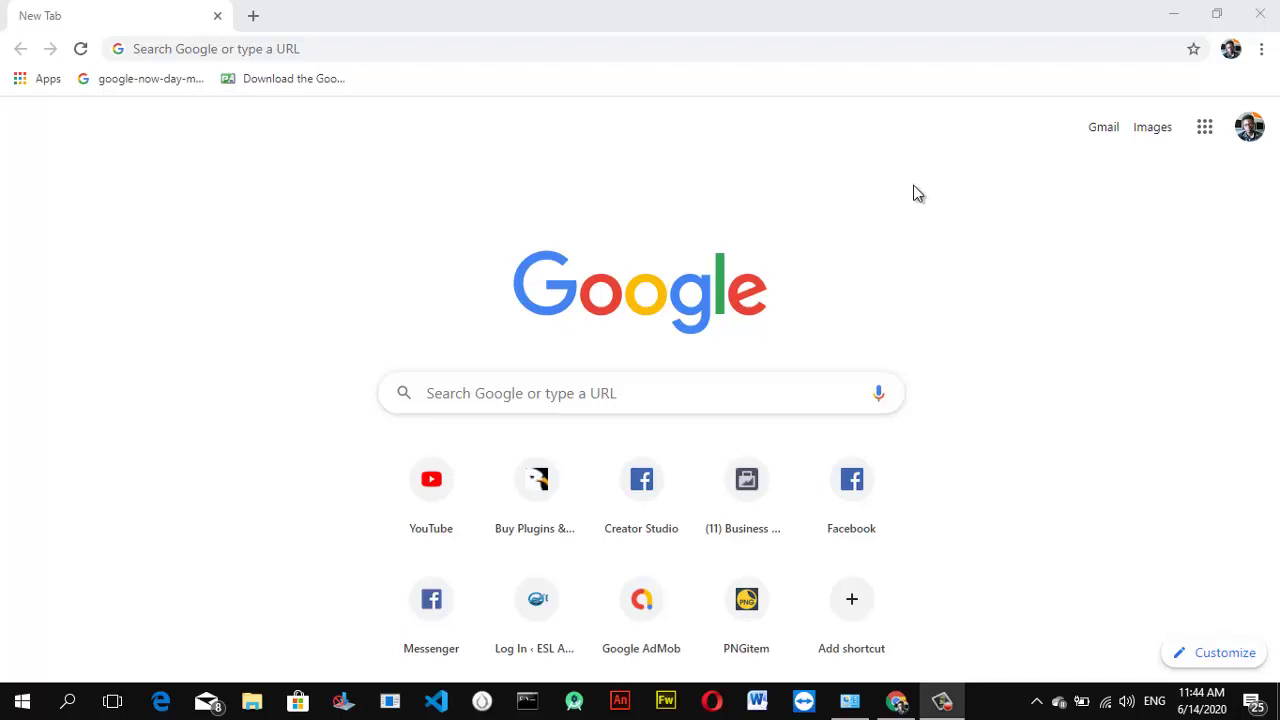
# In Chrome, go to the Business Manager overview at business.facebook.com/overview.
pyautogui.click(549, 47)
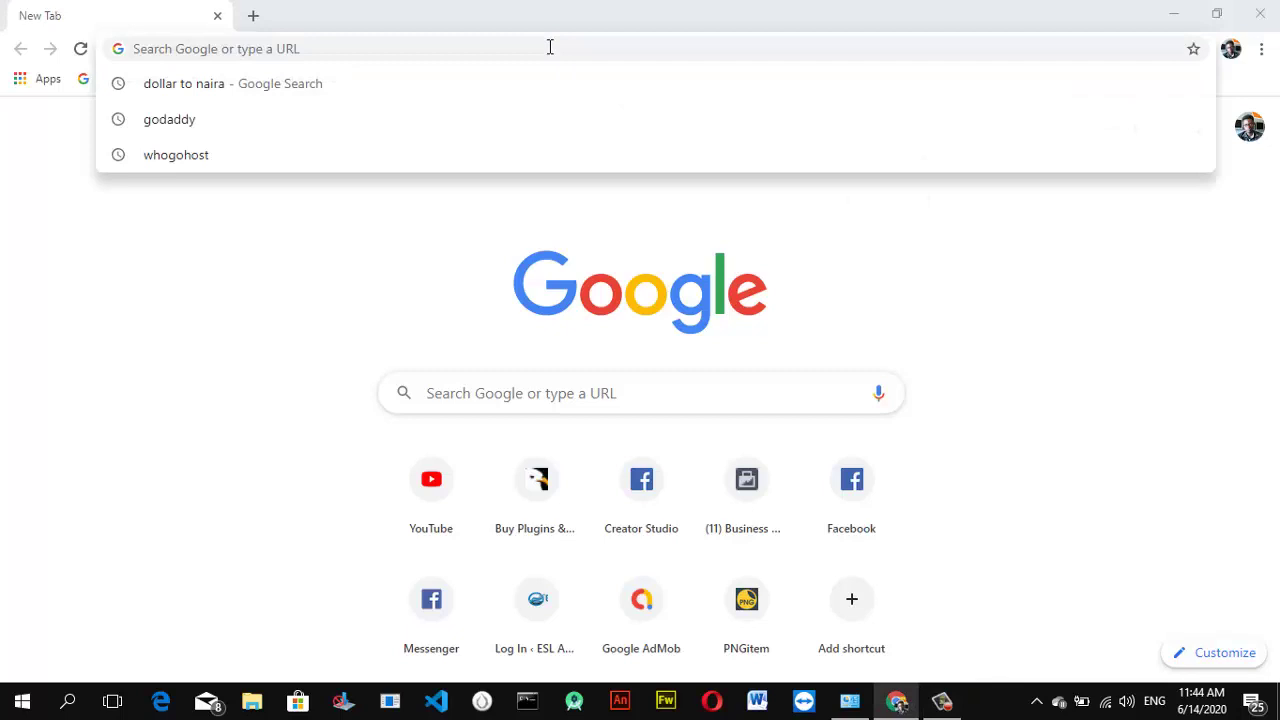
pyautogui.click(549, 47)
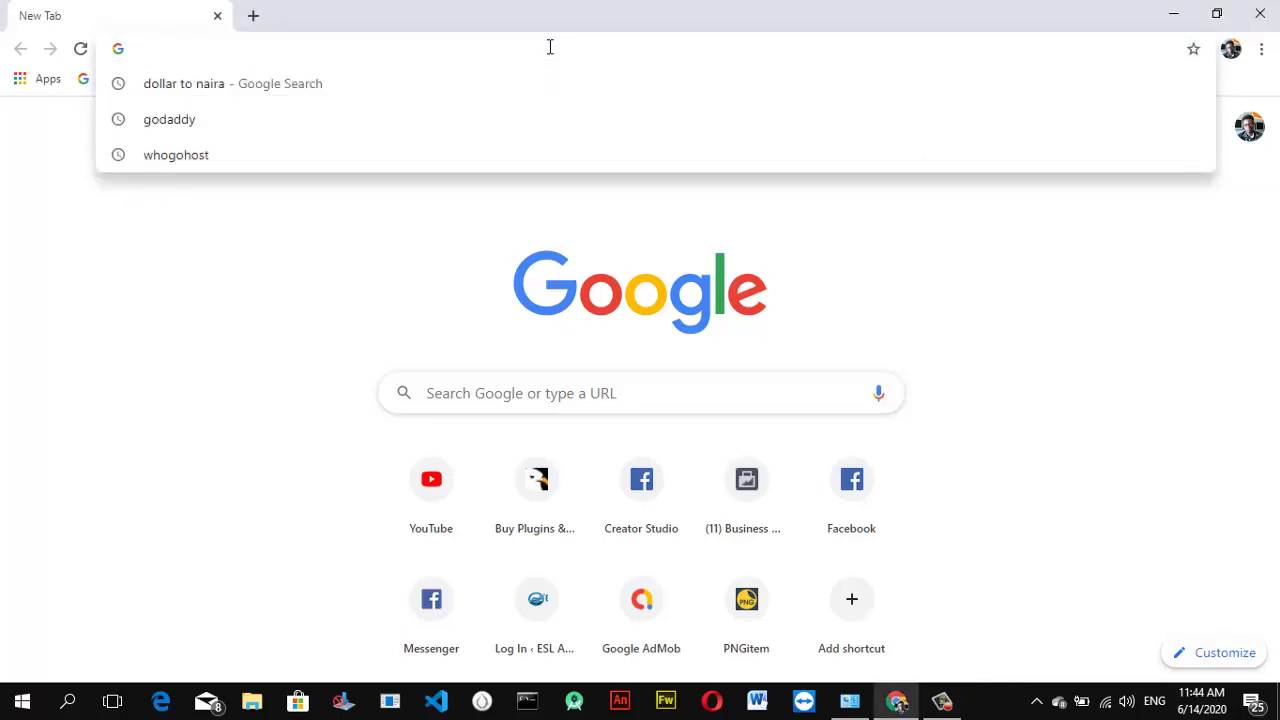
pyautogui.write('business')
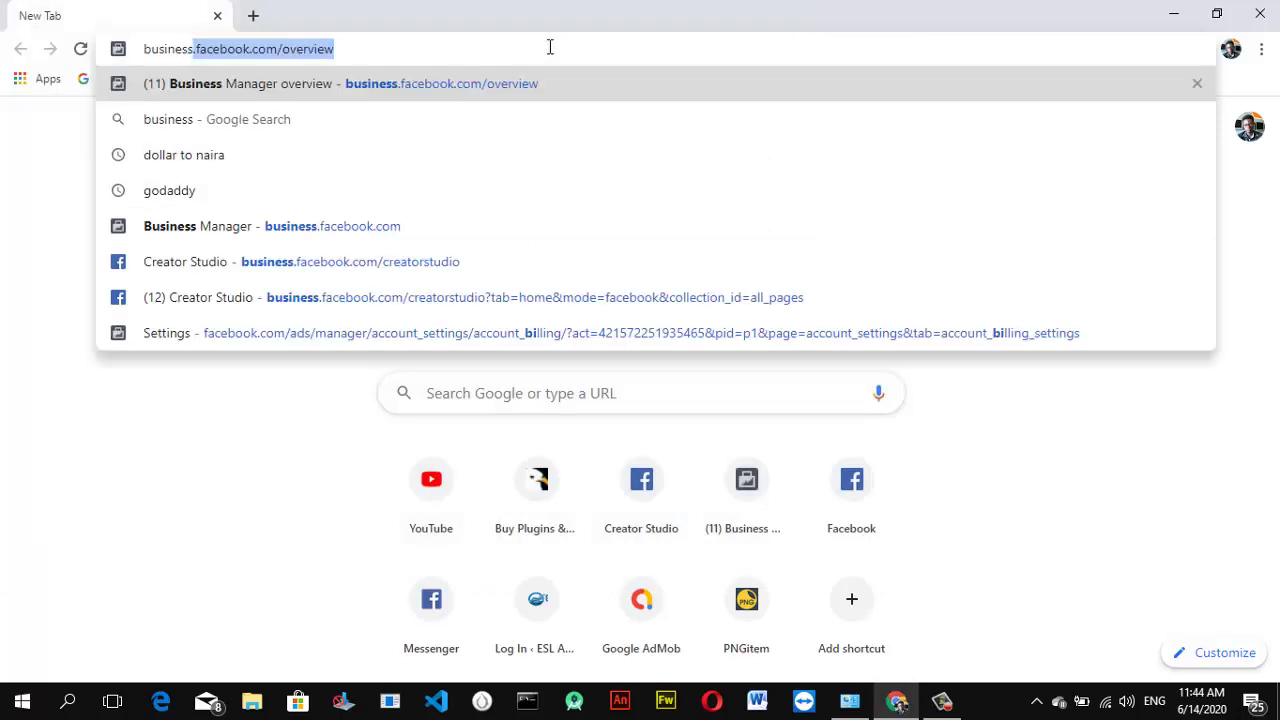
pyautogui.press('Right')
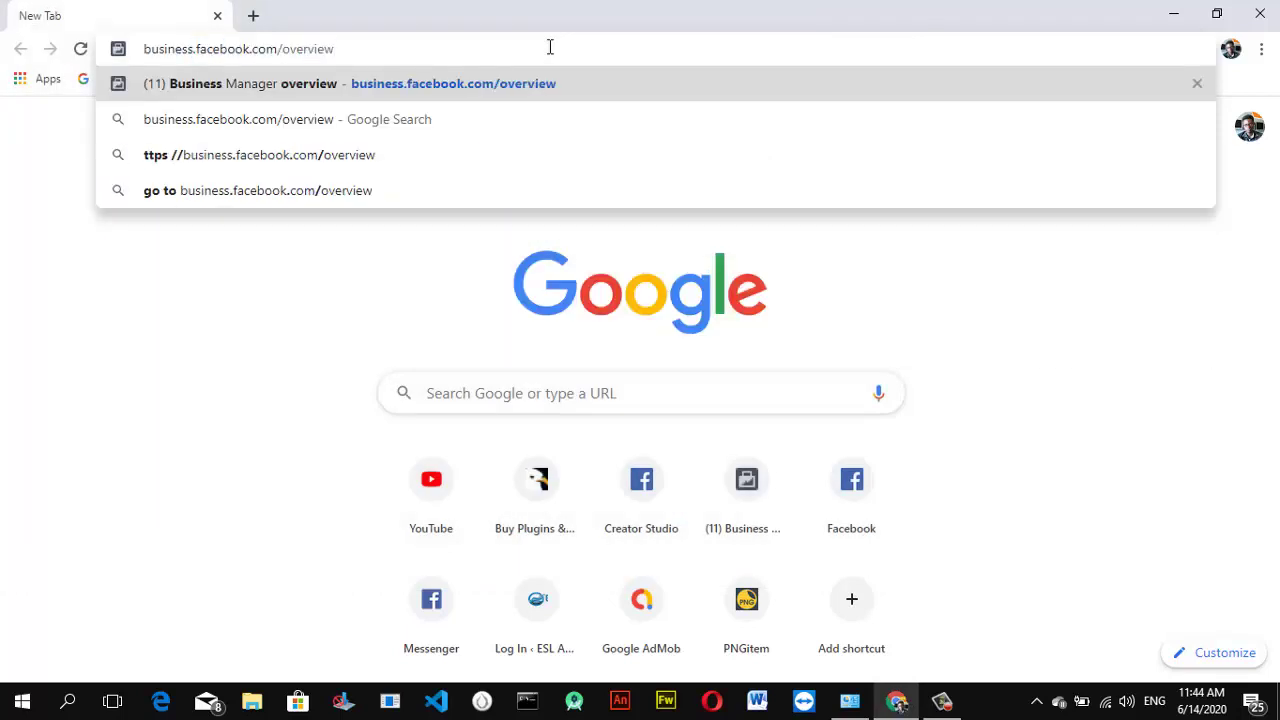
pyautogui.press('Return')
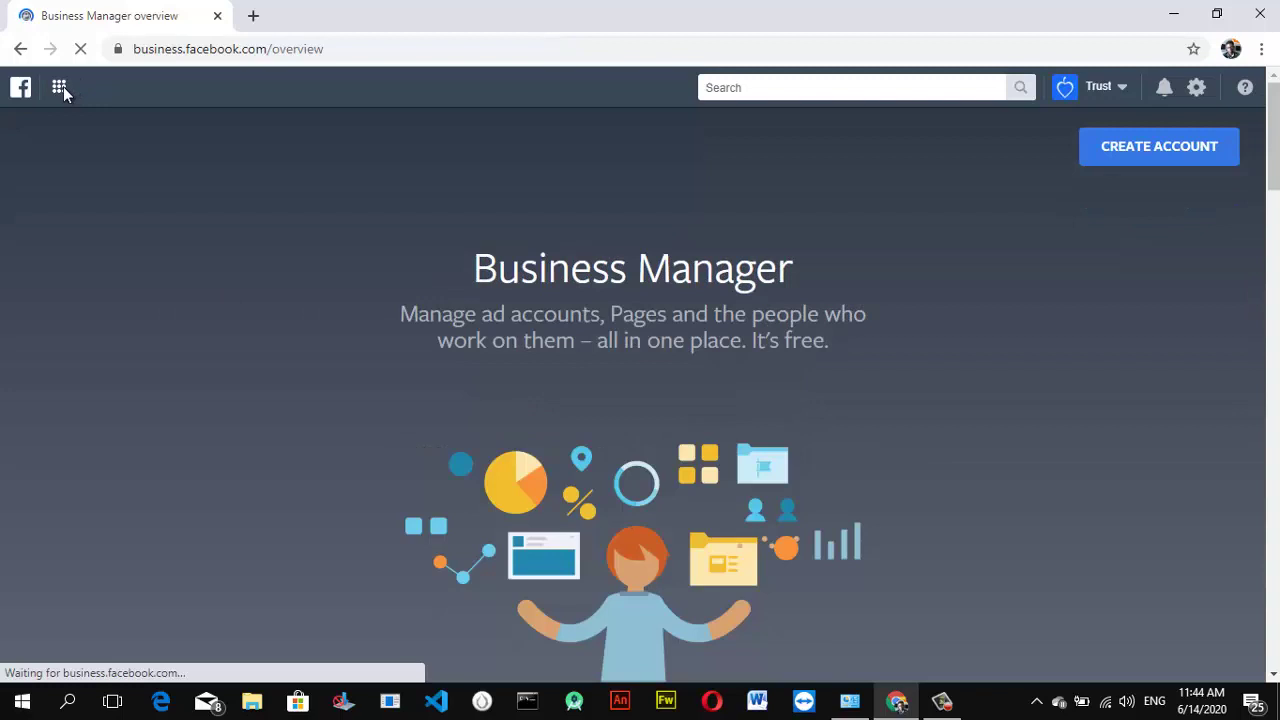
# Switch from Business Manager to Ads Manager via the business tools menu.
pyautogui.click(60, 87)
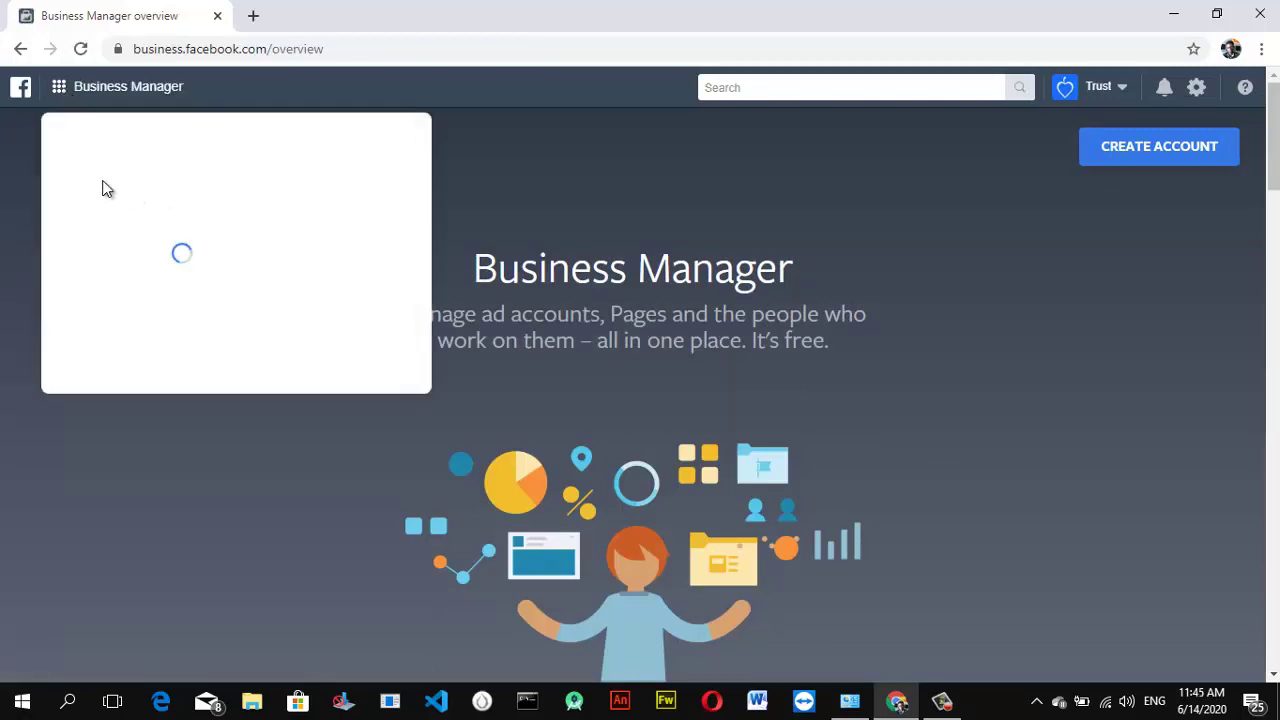
pyautogui.click(125, 200)
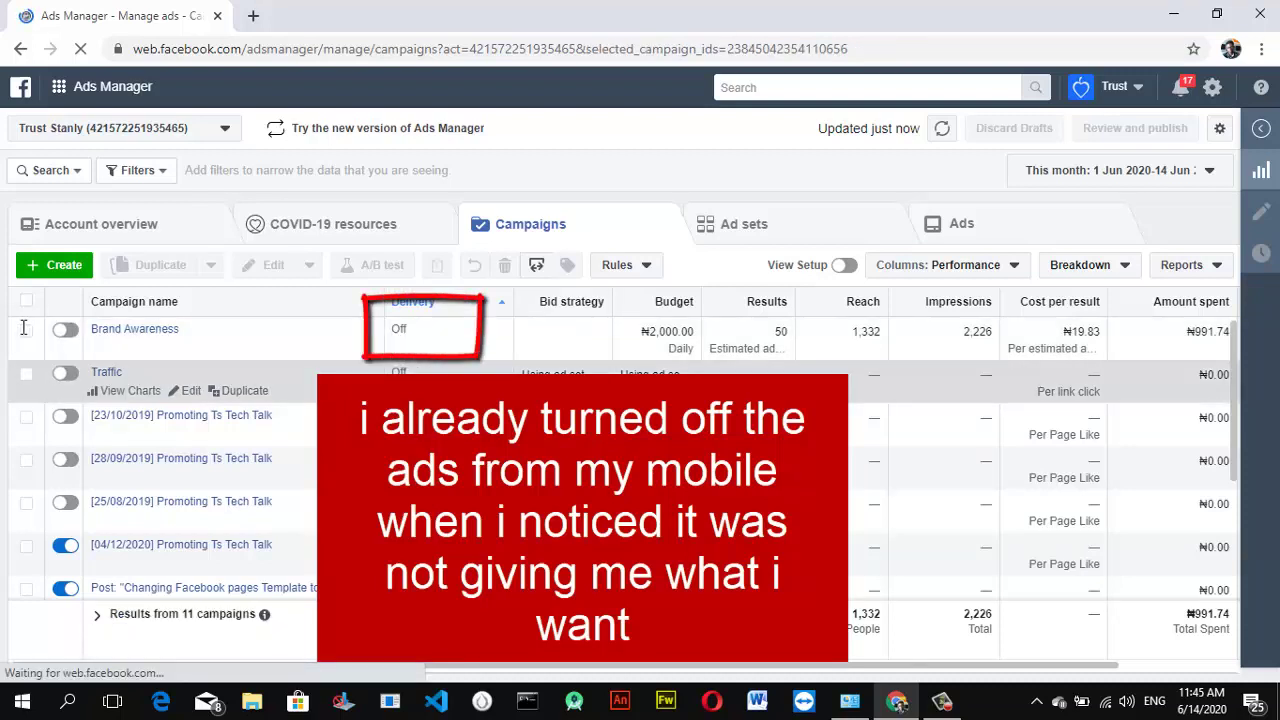
# Select the Brand Awareness campaign in the campaign list.
pyautogui.click(103, 344)
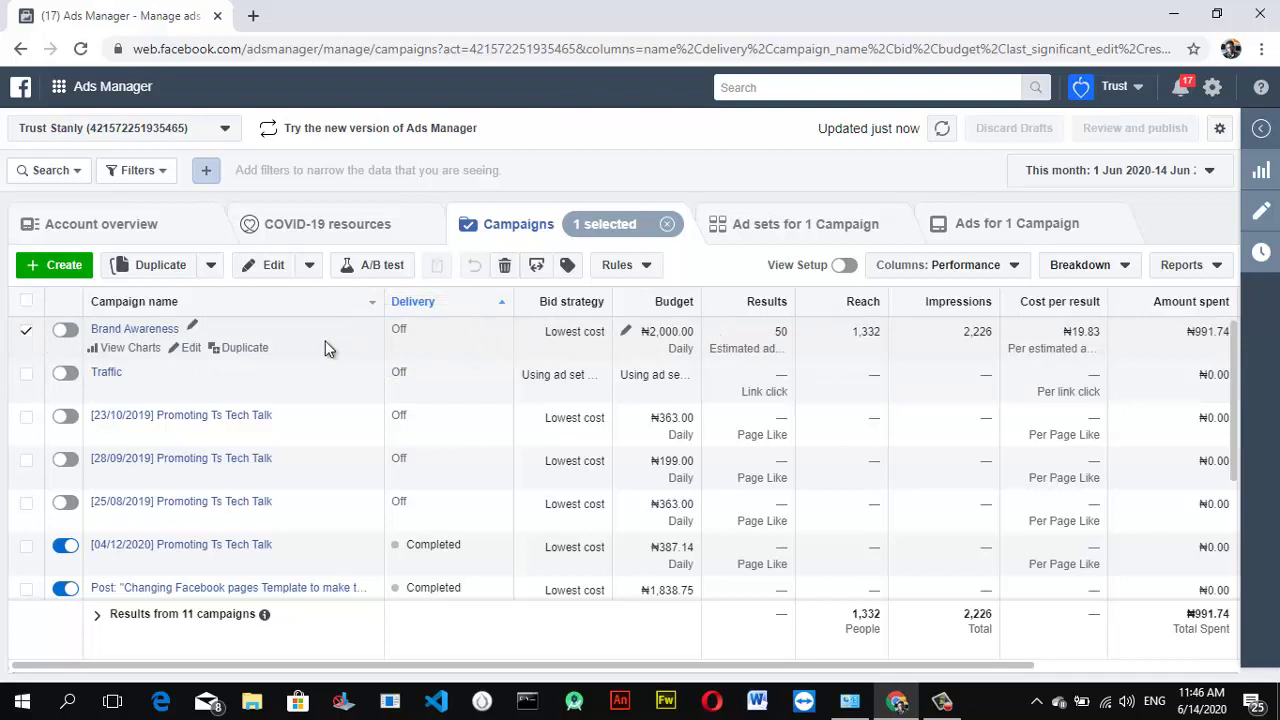
pyautogui.click(310, 270)
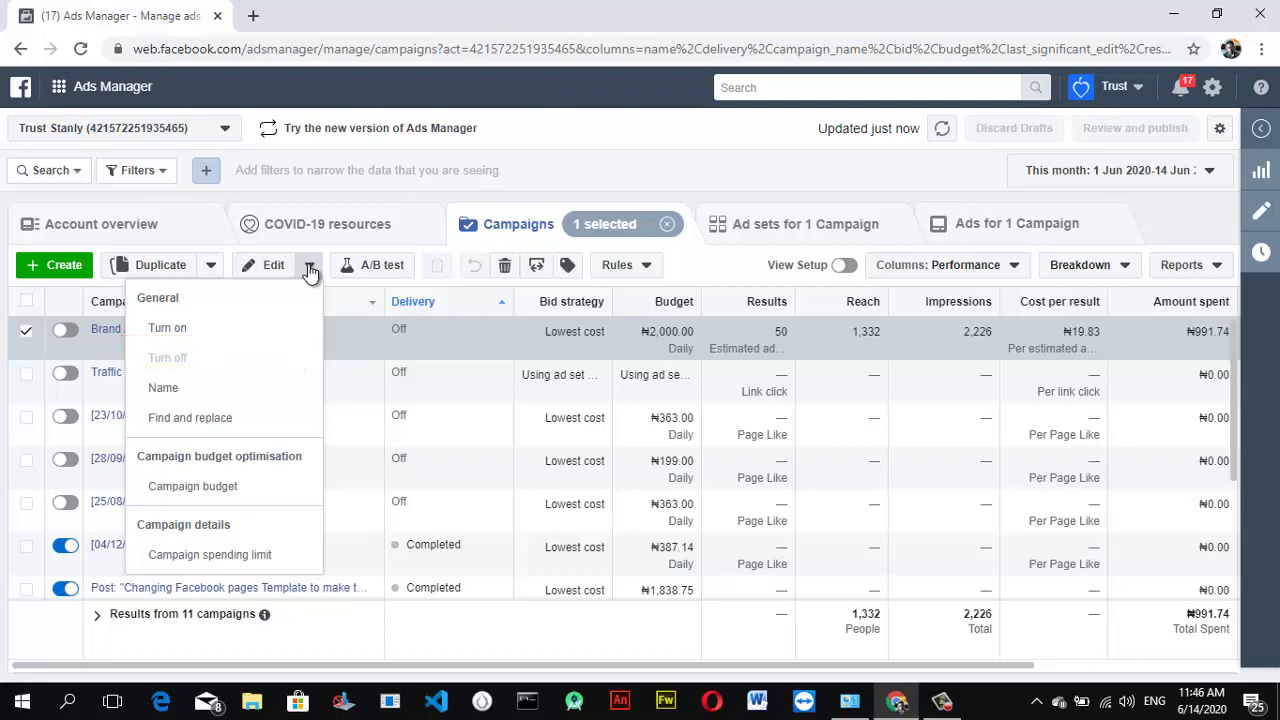
pyautogui.click(190, 333)
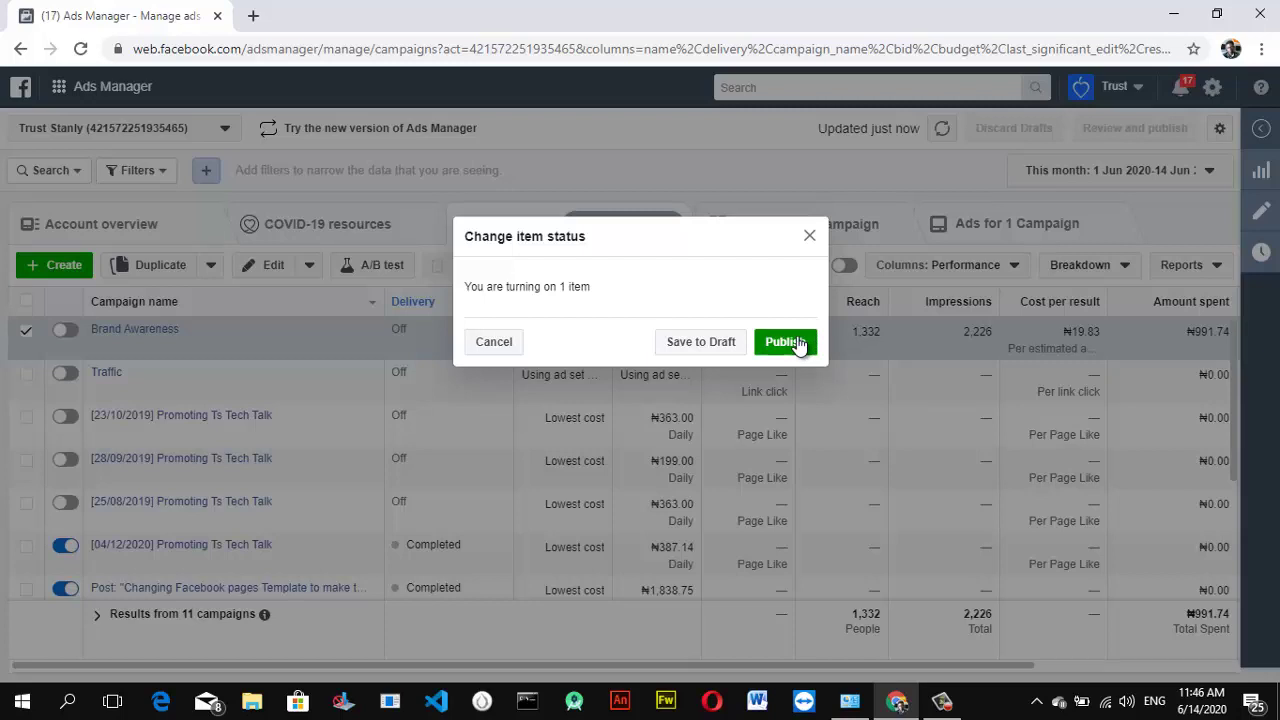
pyautogui.click(809, 235)
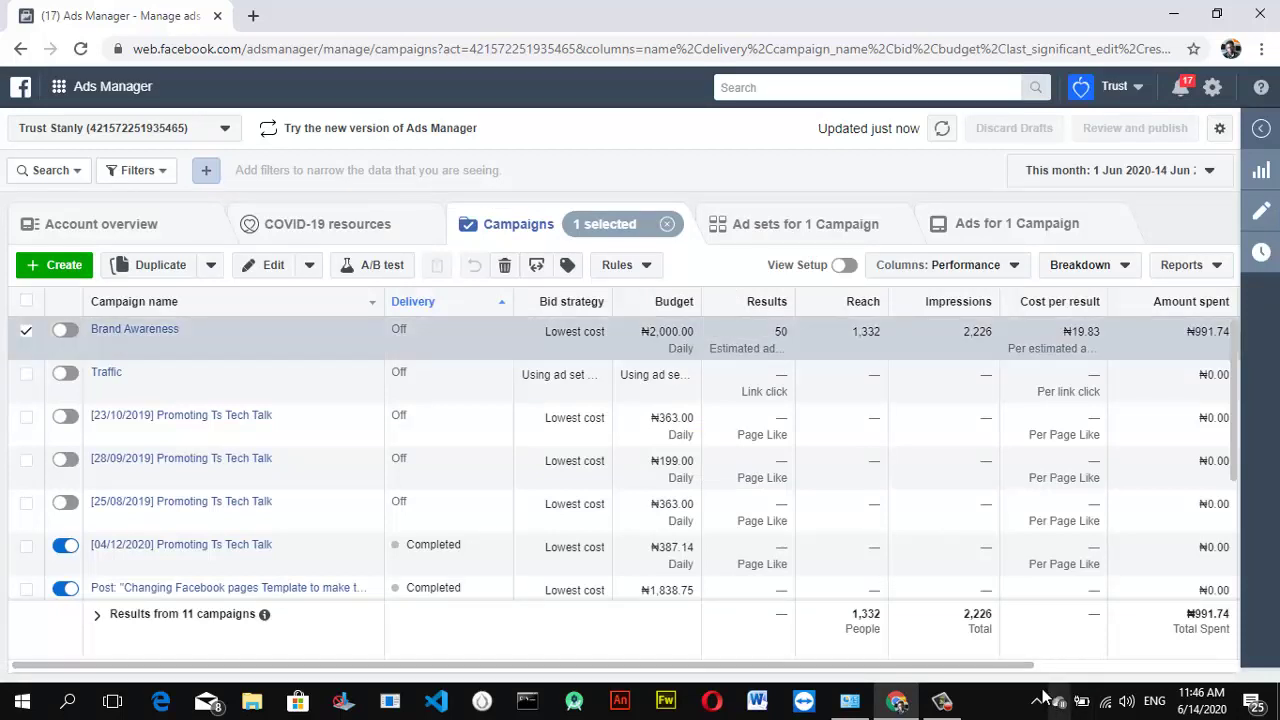
# Scroll the campaign table right to show the Ends and Page likes columns.
pyautogui.moveTo(983, 665); pyautogui.dragTo(1277, 647)
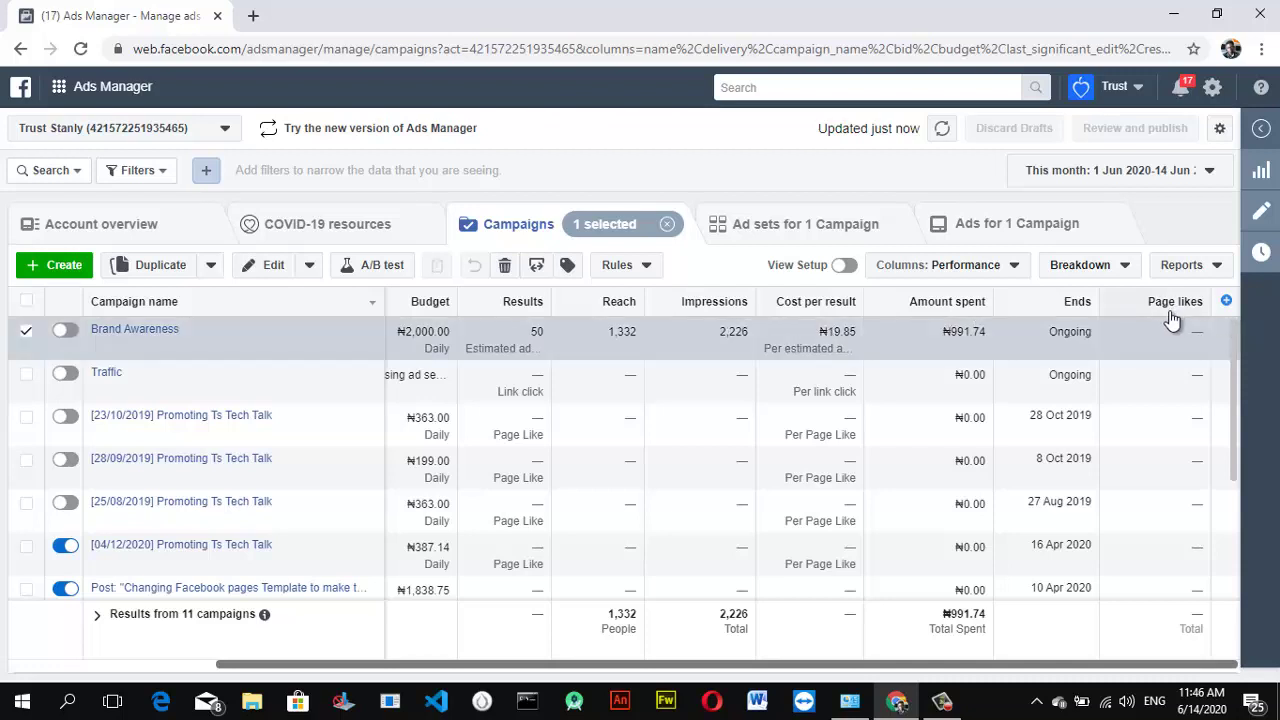
pyautogui.moveTo(230, 338)
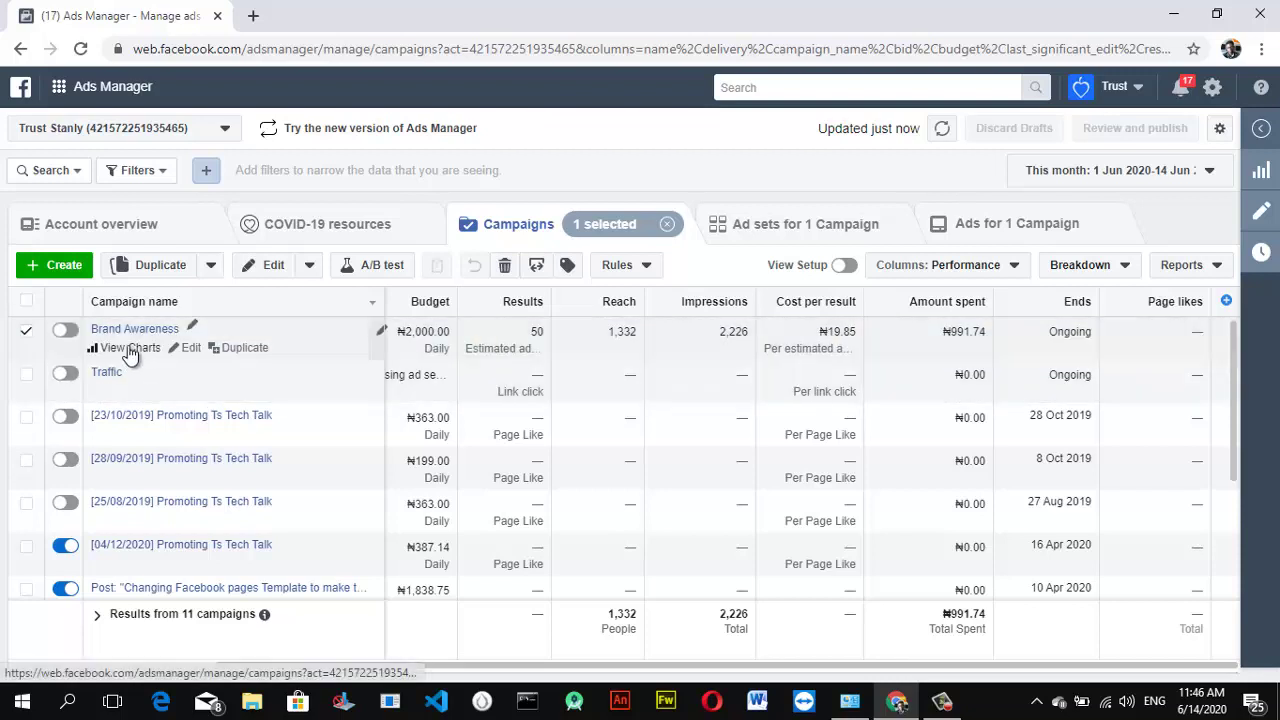
# Open the performance charts for the Brand Awareness campaign.
pyautogui.click(130, 350)
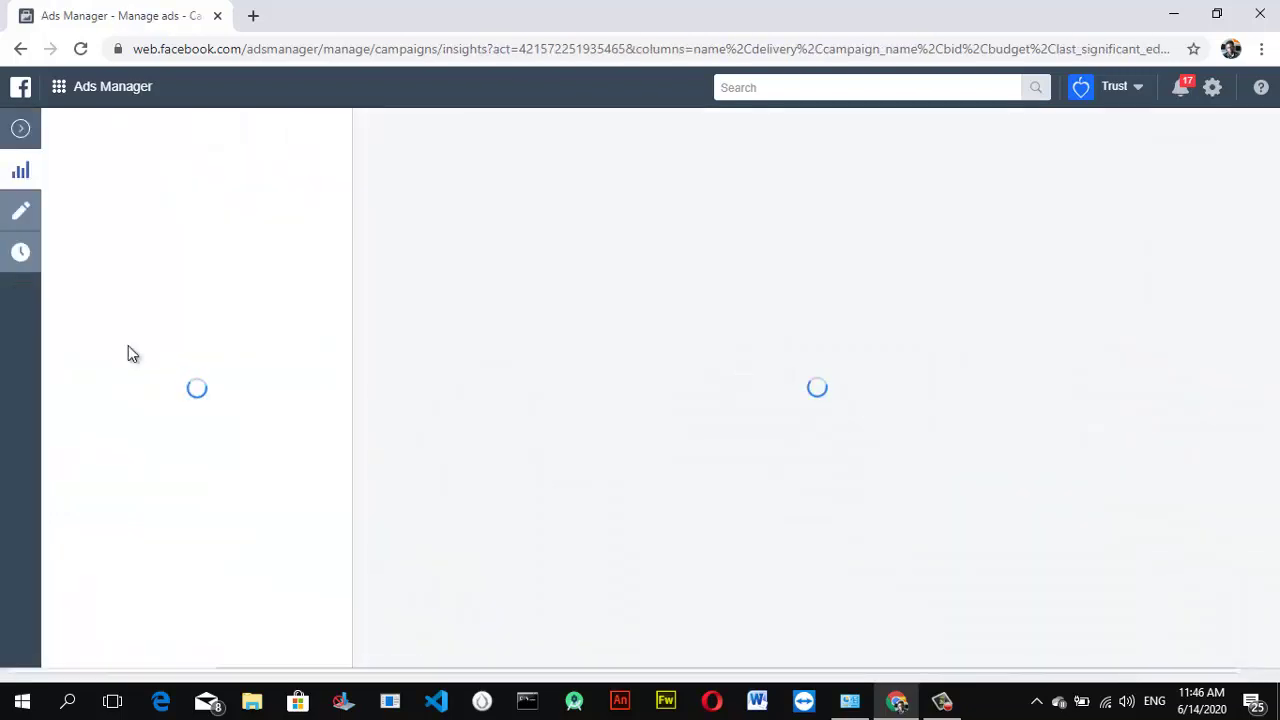